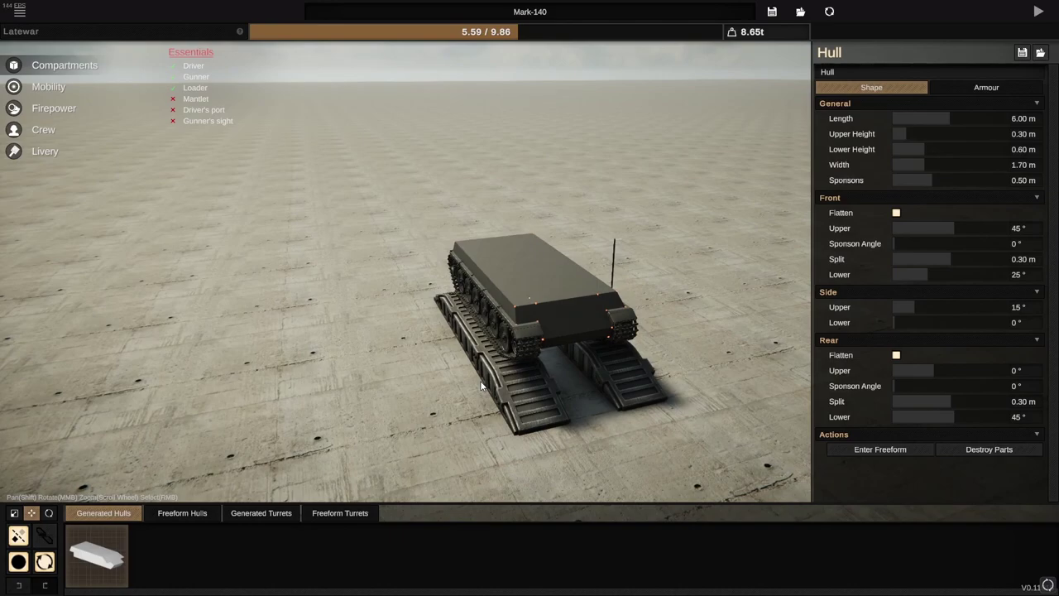
- Steepen the hull's upper front plate to 71°
{"action": "left_click_drag", "start_coordinate": [654, 218], "coordinate": [309, 262]}
{"action": "scroll", "coordinate": [707, 357], "scroll_direction": "up", "scroll_amount": 5}
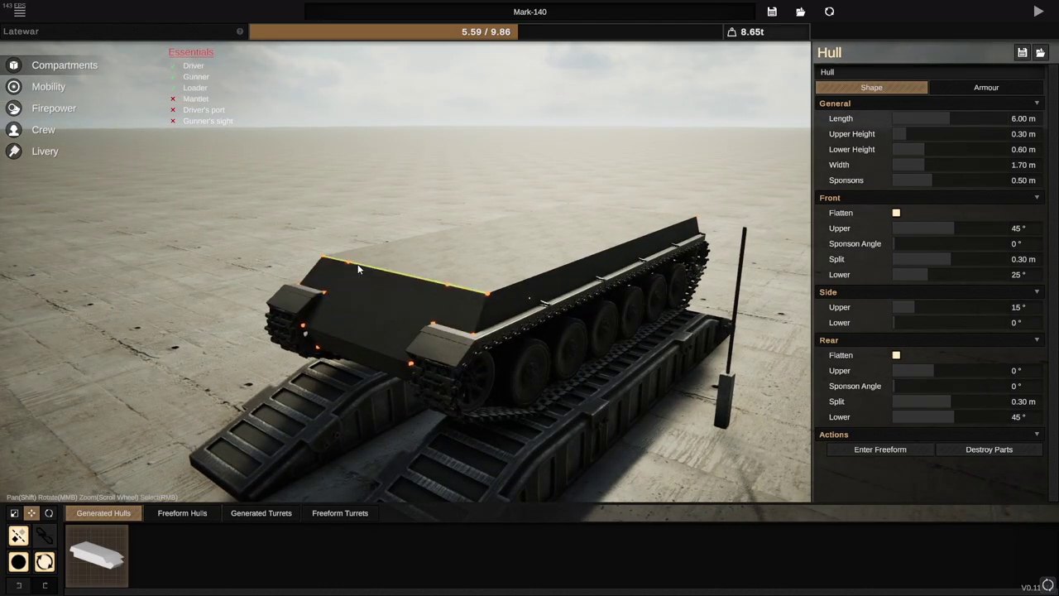
{"action": "left_click_drag", "start_coordinate": [351, 265], "coordinate": [323, 465]}
- Attach a generated turret on top of the hull
{"action": "mouse_move", "coordinate": [441, 413]}
{"action": "left_mouse_down"}
{"action": "mouse_move", "coordinate": [304, 391]}
{"action": "mouse_move", "coordinate": [209, 235]}
{"action": "left_mouse_up"}
{"action": "left_click", "coordinate": [182, 513]}
{"action": "left_click", "coordinate": [261, 513]}
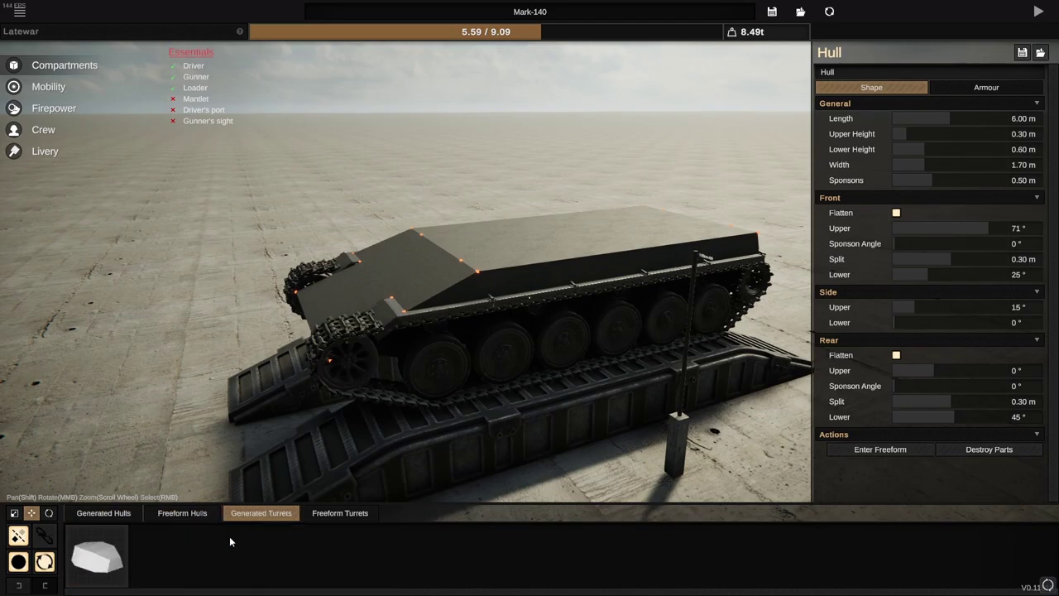
{"action": "left_click", "coordinate": [97, 556]}
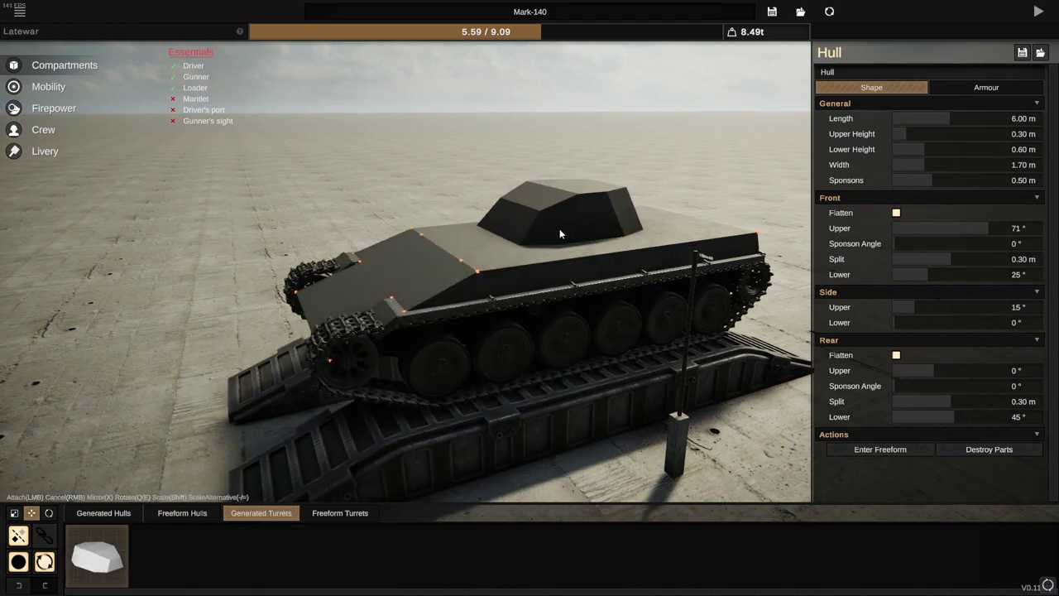
{"action": "left_click", "coordinate": [559, 228]}
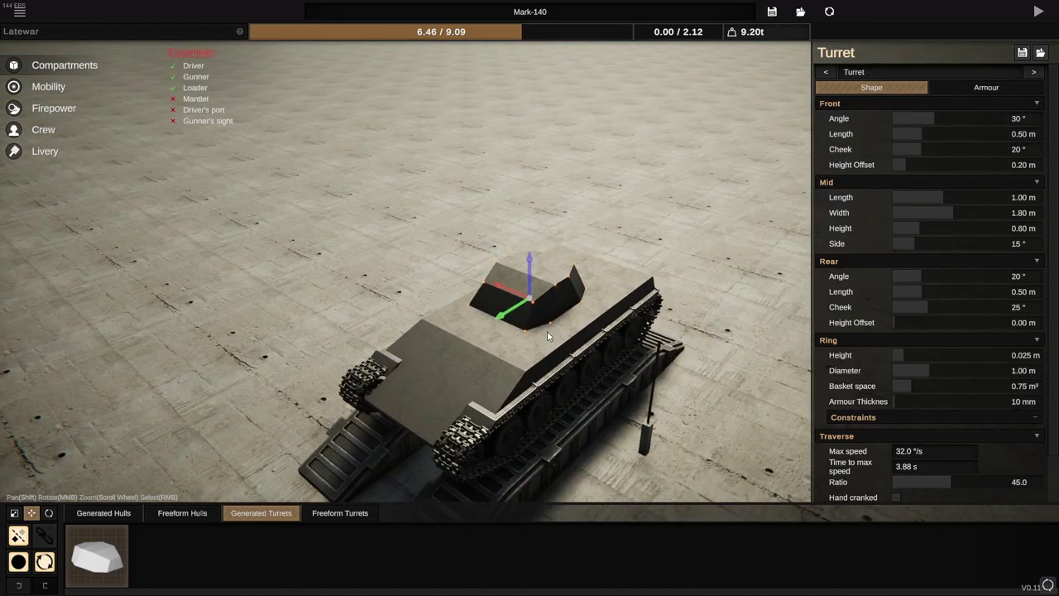
- Rename the design to 'Mahogany' and save its blueprint
{"action": "left_click", "coordinate": [698, 12]}
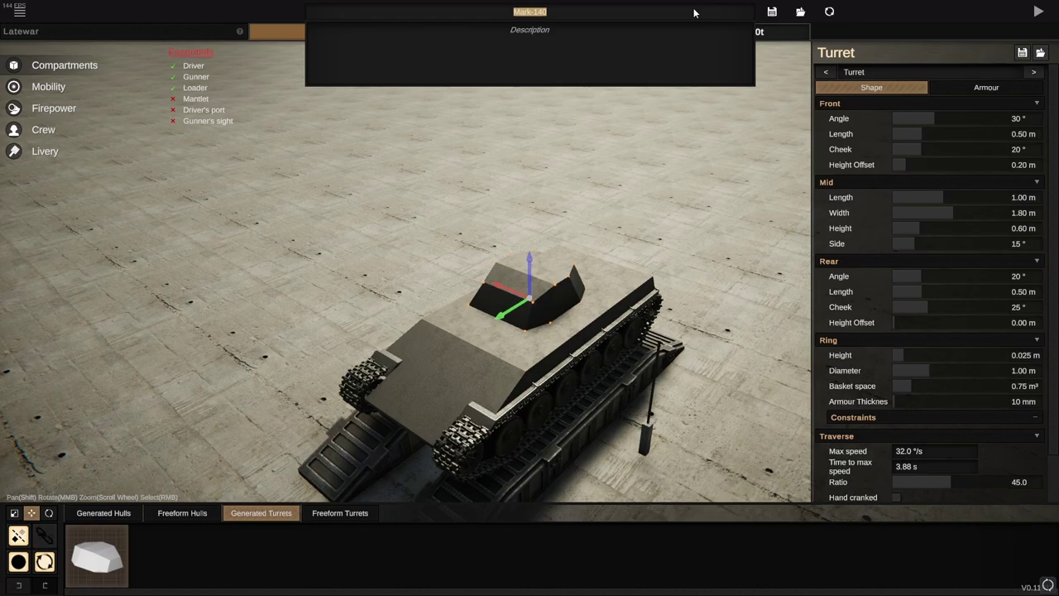
{"action": "type", "text": "Maho"}
{"action": "type", "text": "gan"}
{"action": "type", "text": "y"}
{"action": "left_click", "coordinate": [683, 321]}
{"action": "left_click", "coordinate": [763, 10]}
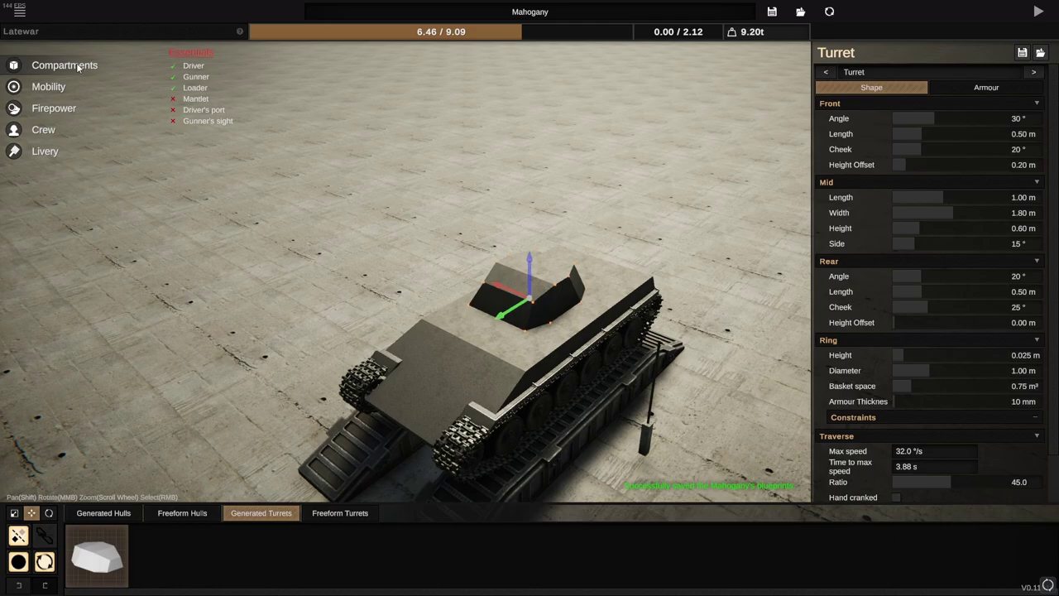
- Quit Sprocket to desktop, confirming despite unsaved blueprints
{"action": "left_click", "coordinate": [19, 11]}
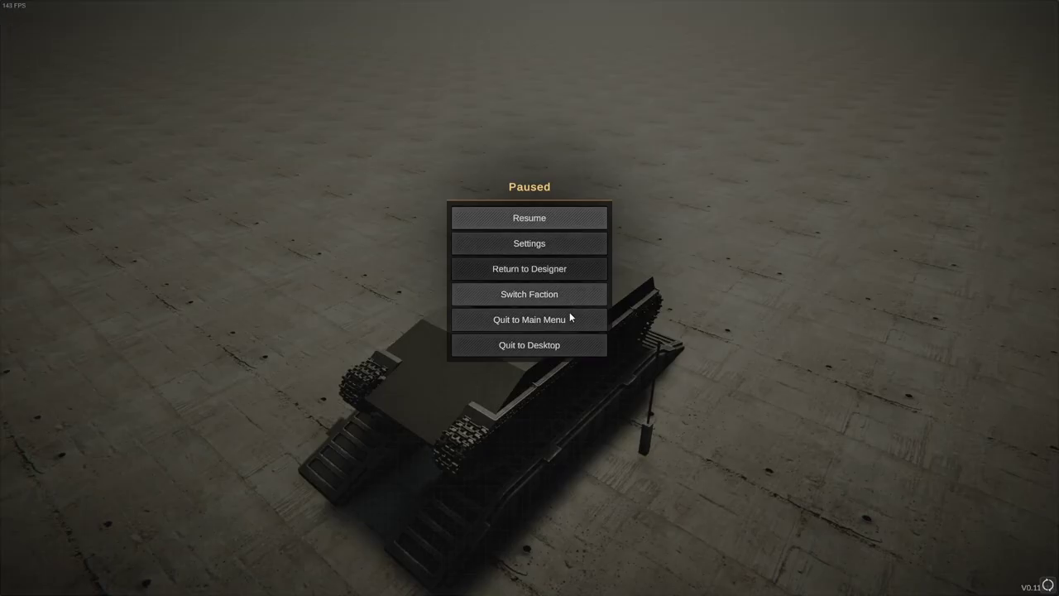
{"action": "left_click", "coordinate": [553, 347]}
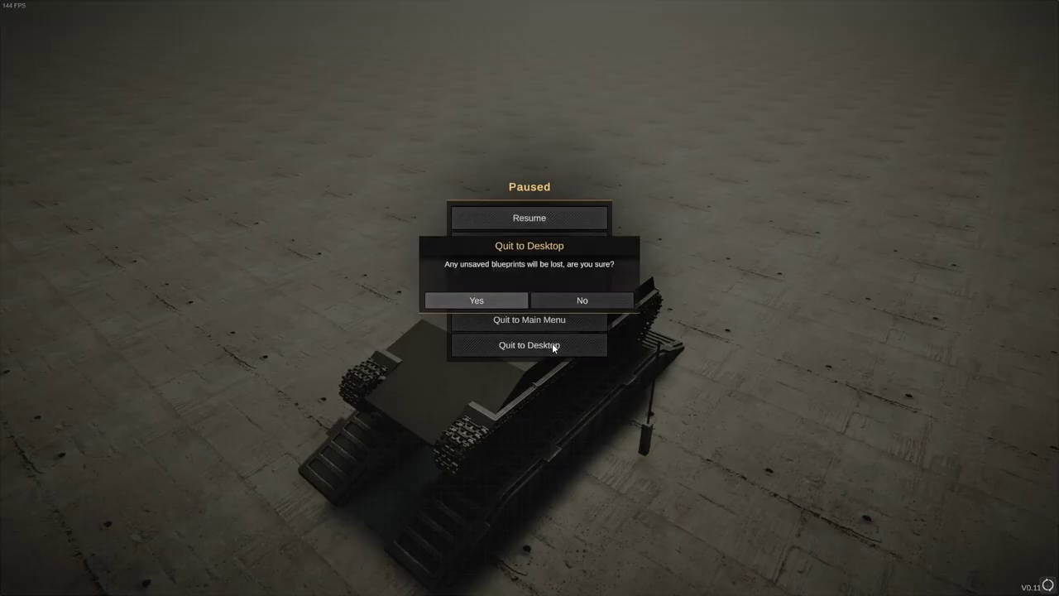
{"action": "left_click", "coordinate": [485, 300]}
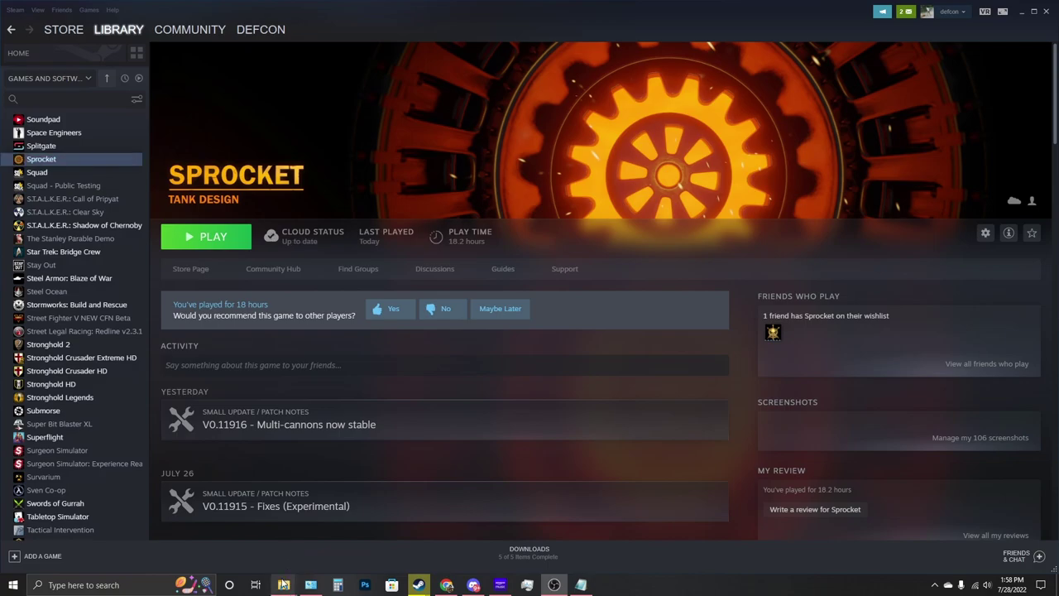
- Bring up the Vehicles folder window and locate Mahogany.blueprint in it
{"action": "mouse_move", "coordinate": [284, 585]}
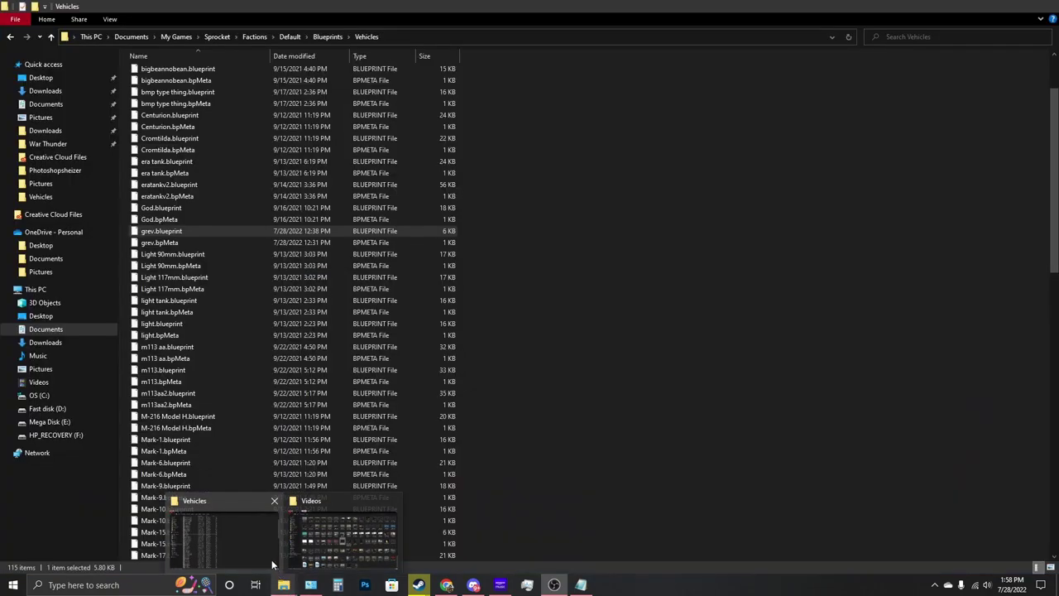
{"action": "left_click", "coordinate": [273, 565]}
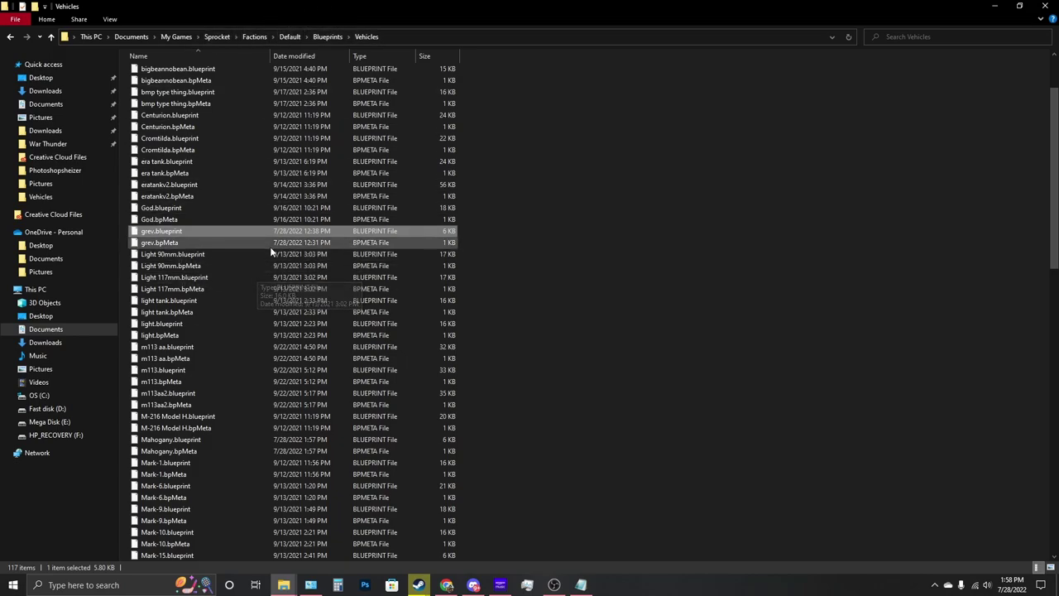
{"action": "scroll", "coordinate": [348, 193], "scroll_direction": "up", "scroll_amount": 2}
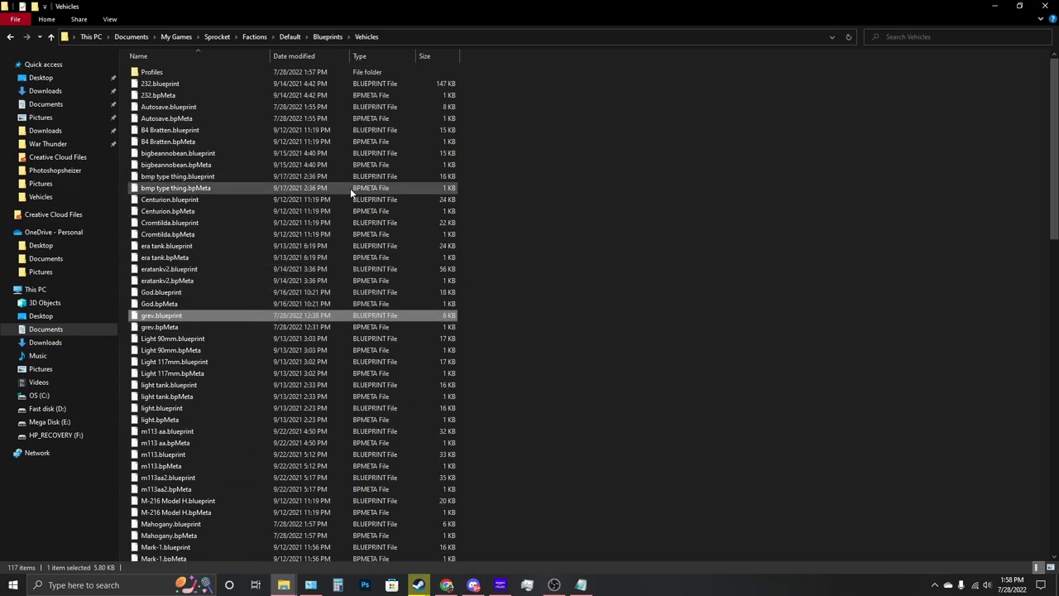
{"action": "scroll", "coordinate": [315, 256], "scroll_direction": "down", "scroll_amount": 2}
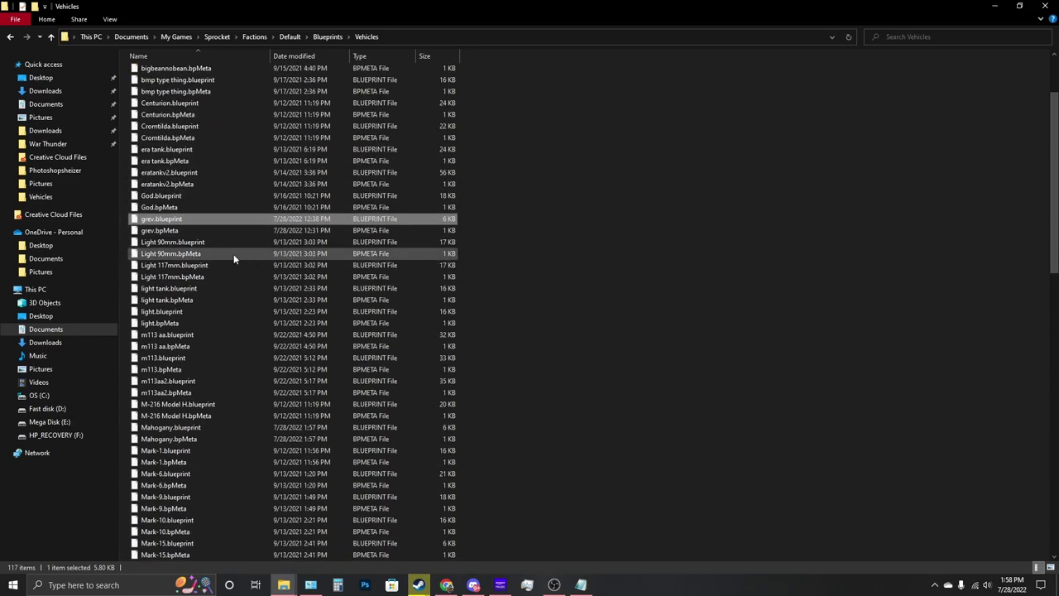
{"action": "scroll", "coordinate": [207, 248], "scroll_direction": "down", "scroll_amount": 3}
{"action": "scroll", "coordinate": [210, 248], "scroll_direction": "down", "scroll_amount": 4}
{"action": "scroll", "coordinate": [211, 246], "scroll_direction": "down", "scroll_amount": 15}
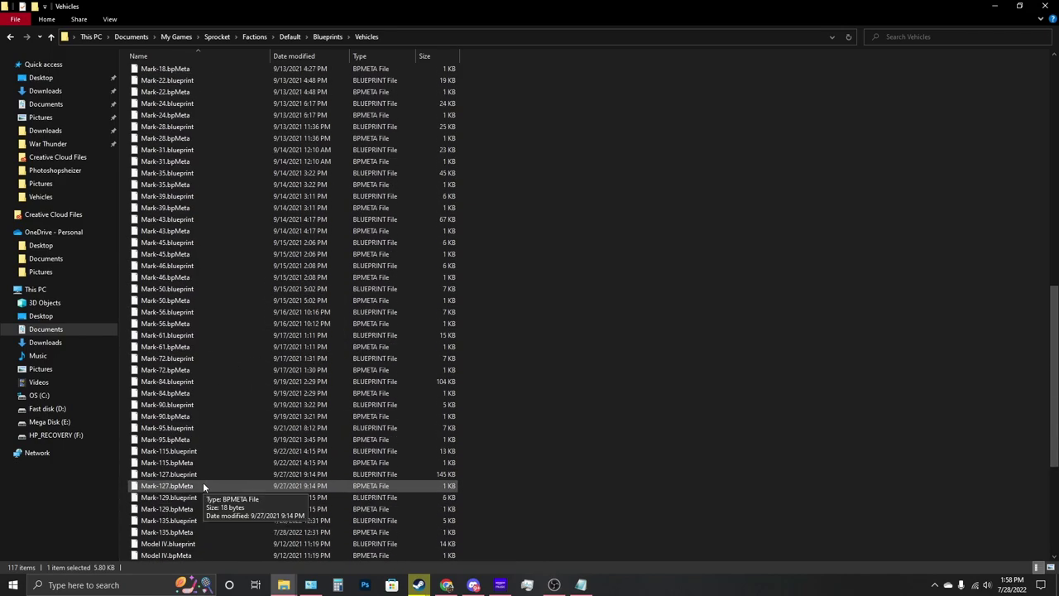
{"action": "scroll", "coordinate": [197, 470], "scroll_direction": "up", "scroll_amount": 15}
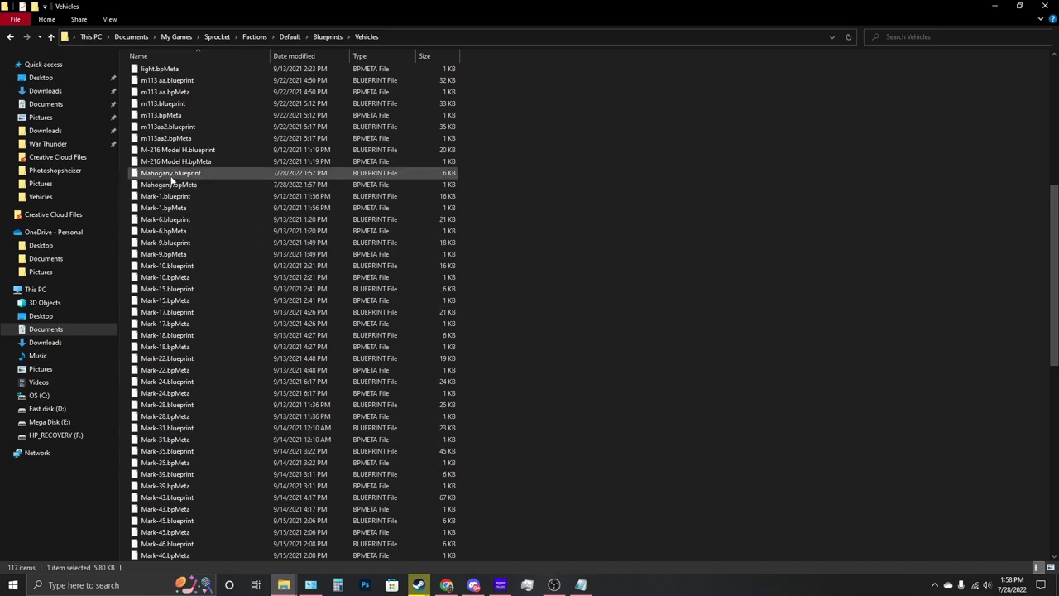
- Open Mahogany.blueprint in Notepad without making Notepad the default app
{"action": "right_click", "coordinate": [170, 176]}
{"action": "left_click", "coordinate": [211, 184]}
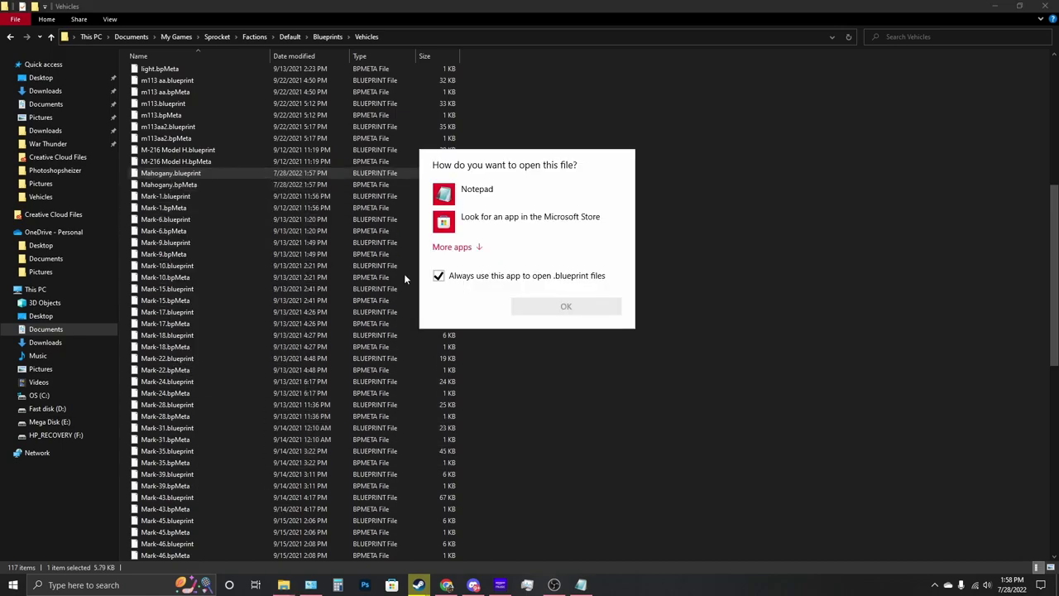
{"action": "left_click", "coordinate": [478, 278]}
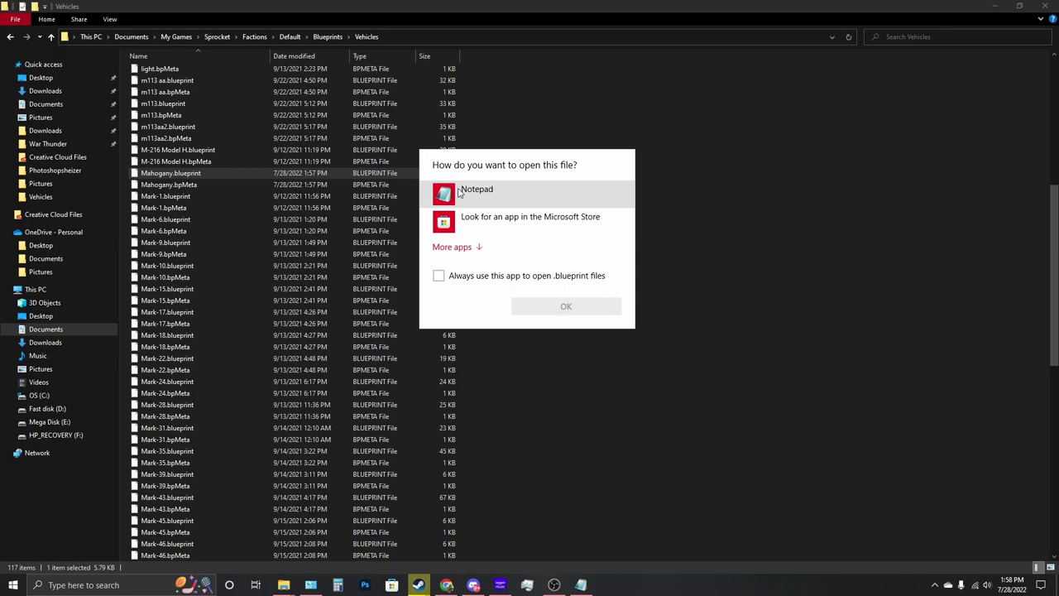
{"action": "left_click", "coordinate": [451, 247]}
{"action": "scroll", "coordinate": [530, 308], "scroll_direction": "down", "scroll_amount": 3}
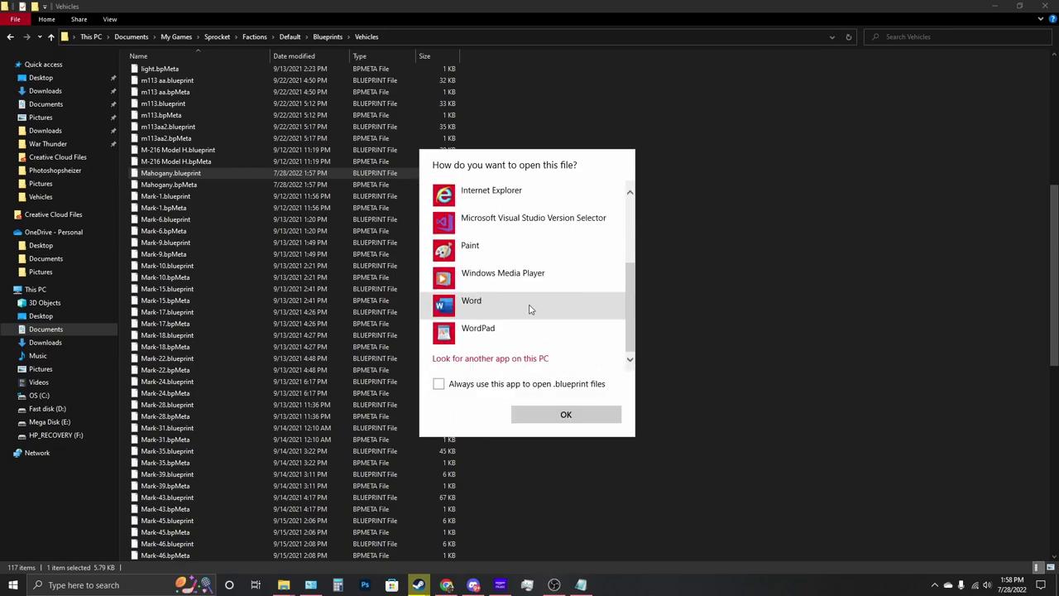
{"action": "scroll", "coordinate": [530, 309], "scroll_direction": "up", "scroll_amount": 3}
{"action": "left_click", "coordinate": [484, 191]}
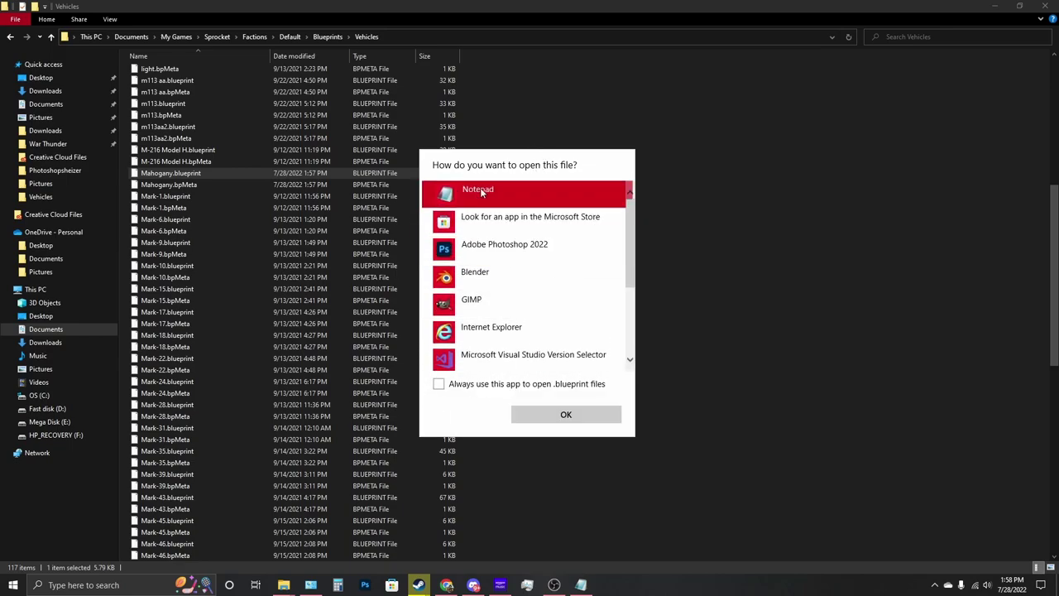
{"action": "left_click", "coordinate": [563, 416]}
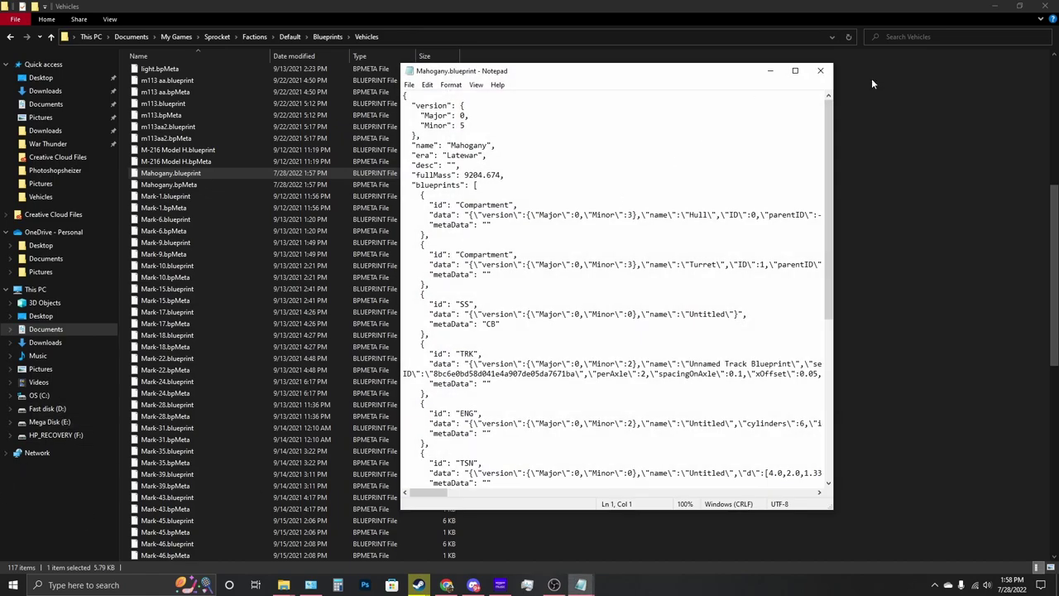
- Maximize Notepad and scroll across the crew seat line to read its spaceAlloc 1.0 values
{"action": "left_click", "coordinate": [794, 71]}
{"action": "scroll", "coordinate": [513, 364], "scroll_direction": "down", "scroll_amount": 6}
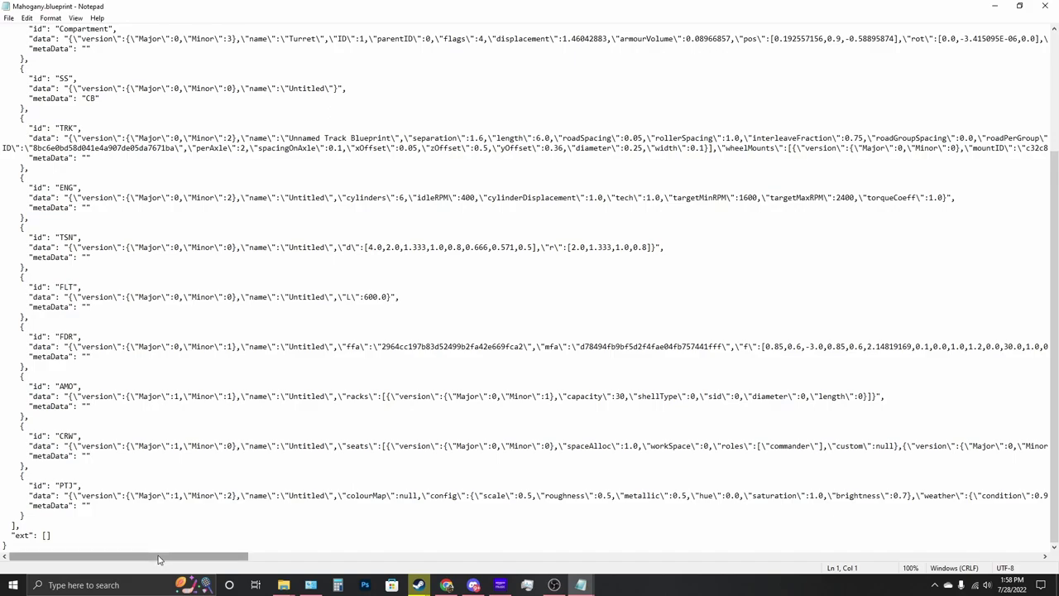
{"action": "left_click_drag", "start_coordinate": [159, 559], "coordinate": [264, 559]}
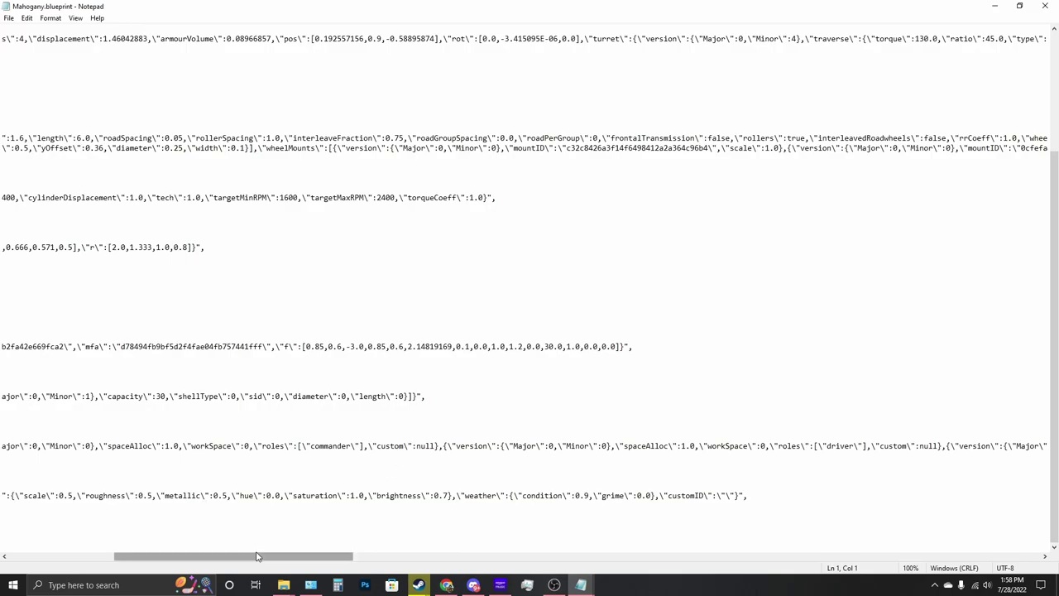
{"action": "mouse_move", "coordinate": [261, 559]}
{"action": "left_mouse_down"}
{"action": "mouse_move", "coordinate": [169, 558]}
{"action": "mouse_move", "coordinate": [372, 555]}
{"action": "mouse_move", "coordinate": [255, 538]}
{"action": "mouse_move", "coordinate": [149, 496]}
{"action": "left_mouse_up"}
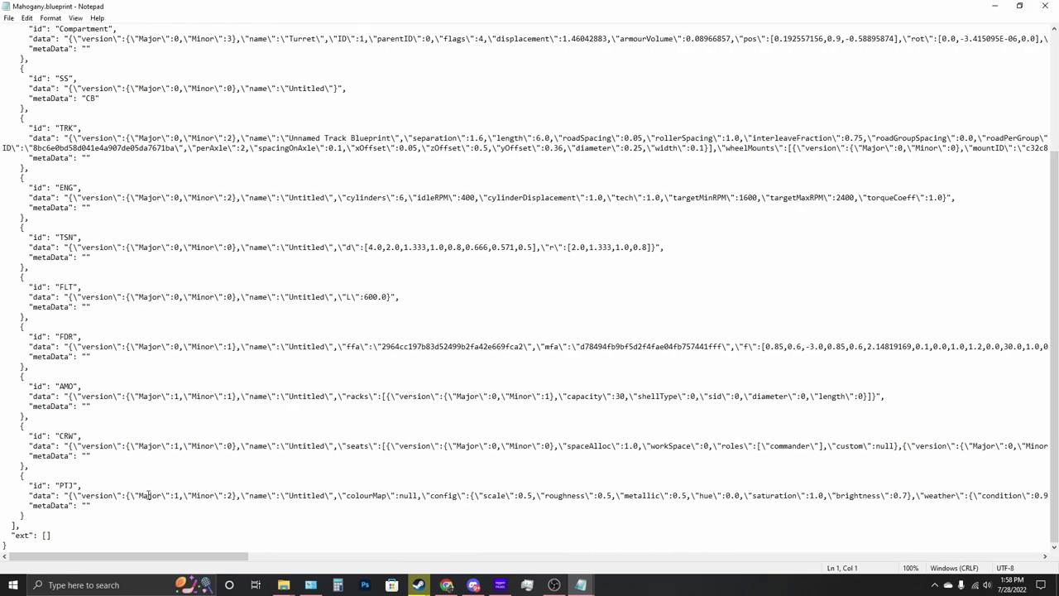
{"action": "mouse_move", "coordinate": [86, 558]}
{"action": "left_mouse_down"}
{"action": "mouse_move", "coordinate": [289, 534]}
{"action": "mouse_move", "coordinate": [522, 541]}
{"action": "left_mouse_up"}
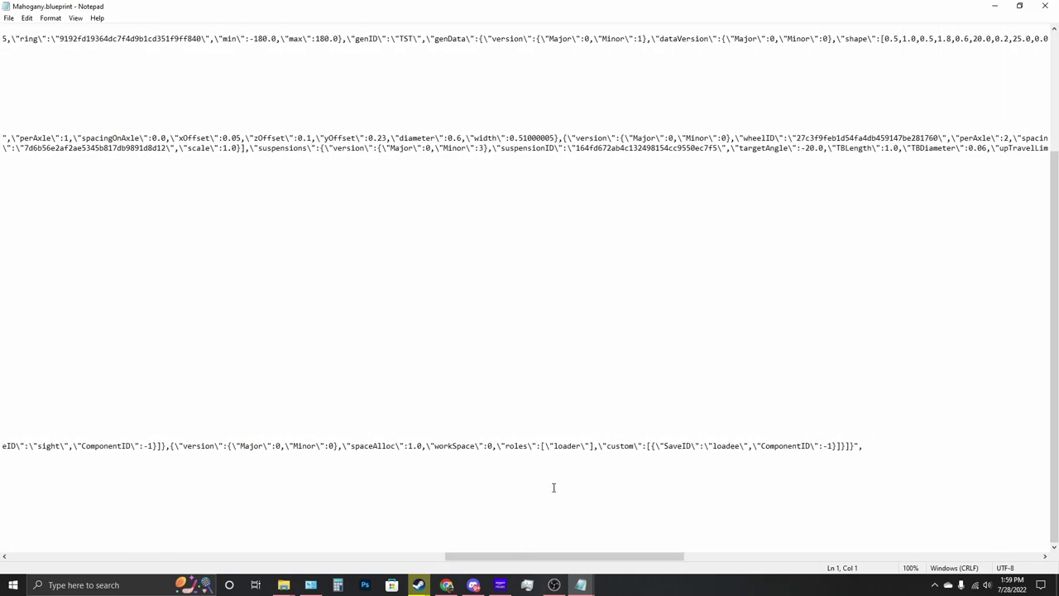
{"action": "left_click", "coordinate": [510, 502]}
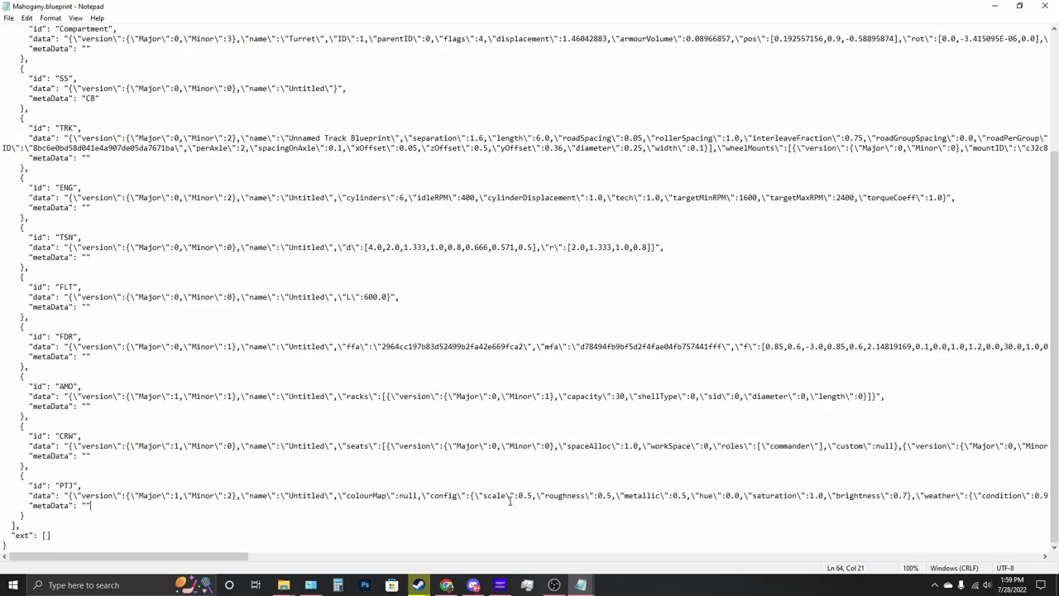
{"action": "mouse_move", "coordinate": [236, 556]}
{"action": "left_mouse_down"}
{"action": "mouse_move", "coordinate": [783, 579]}
{"action": "mouse_move", "coordinate": [659, 585]}
{"action": "left_mouse_up"}
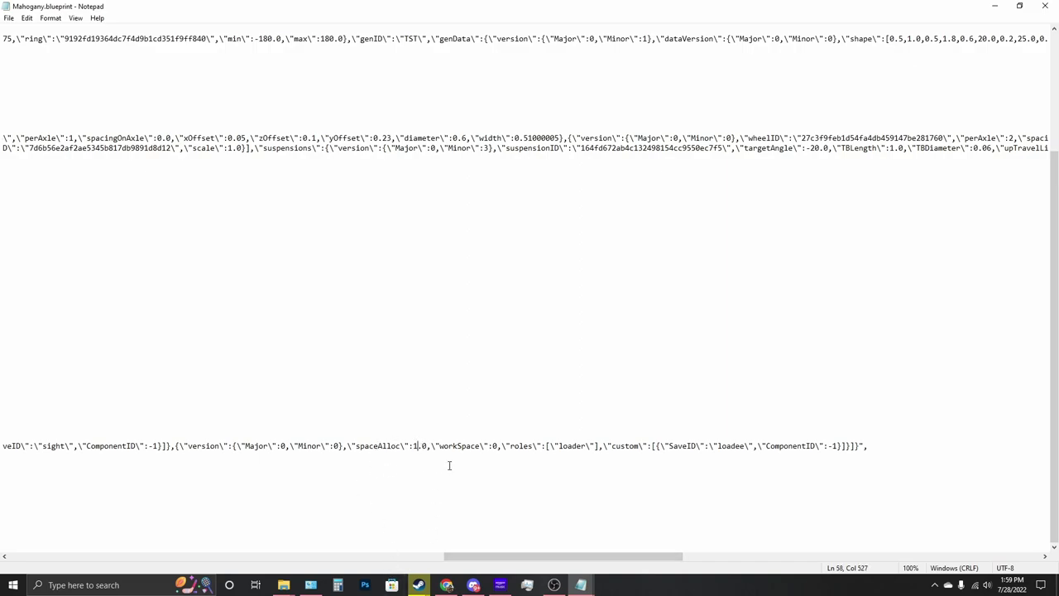
- Change the loader seat's spaceAlloc to 175.0 and workSpace from 0 to 16
{"action": "key", "text": "BackSpace"}
{"action": "type", "text": "175"}
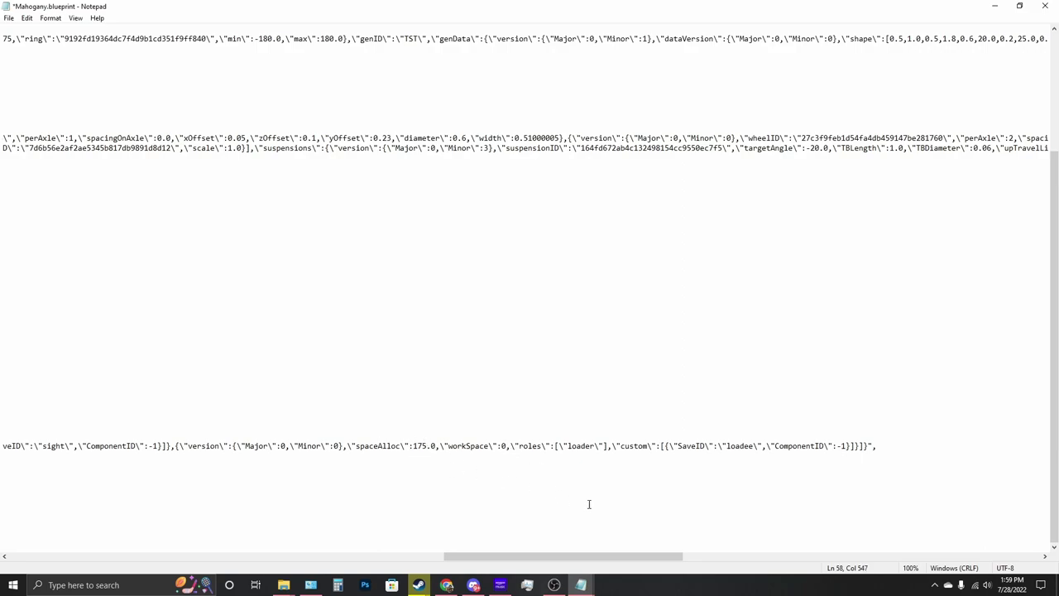
{"action": "key", "text": "BackSpace"}
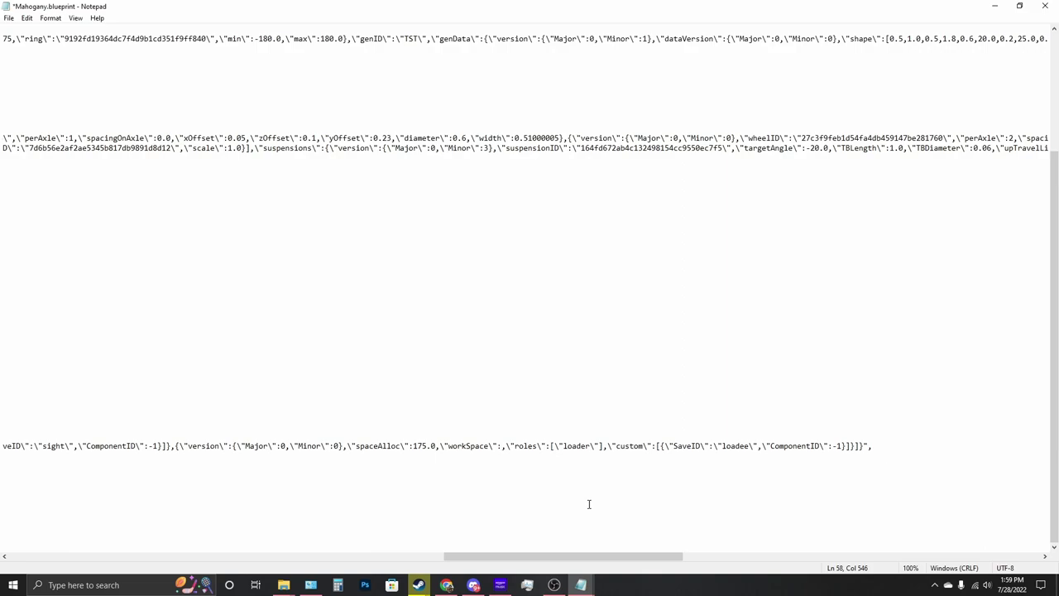
{"action": "type", "text": "16"}
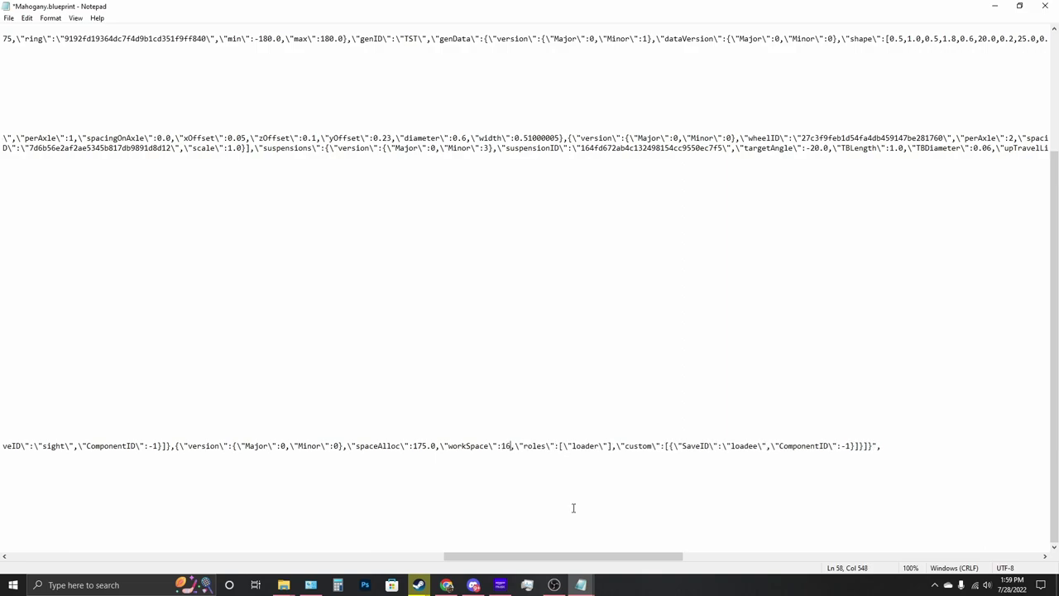
{"action": "left_click", "coordinate": [465, 379]}
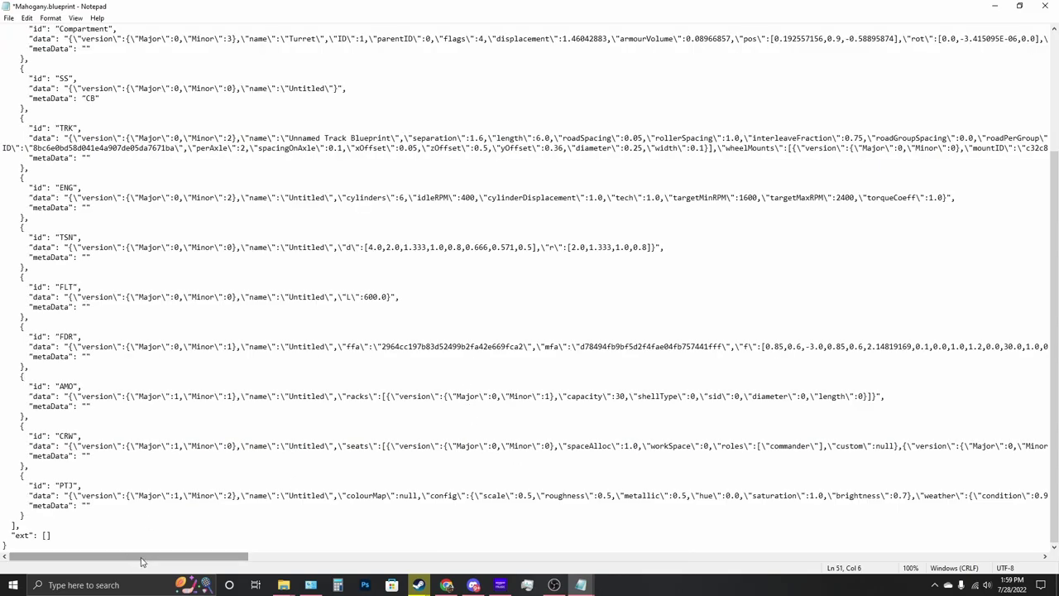
{"action": "mouse_move", "coordinate": [142, 561]}
{"action": "left_mouse_down"}
{"action": "mouse_move", "coordinate": [717, 586]}
{"action": "mouse_move", "coordinate": [573, 592]}
{"action": "left_mouse_up"}
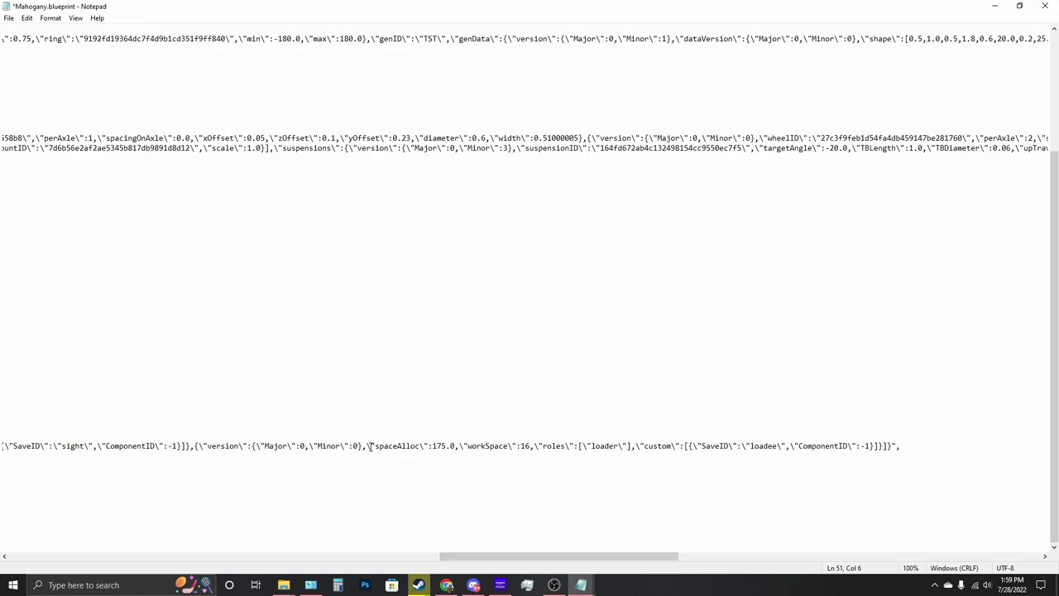
{"action": "left_click_drag", "start_coordinate": [371, 446], "coordinate": [429, 453]}
{"action": "left_click", "coordinate": [237, 446]}
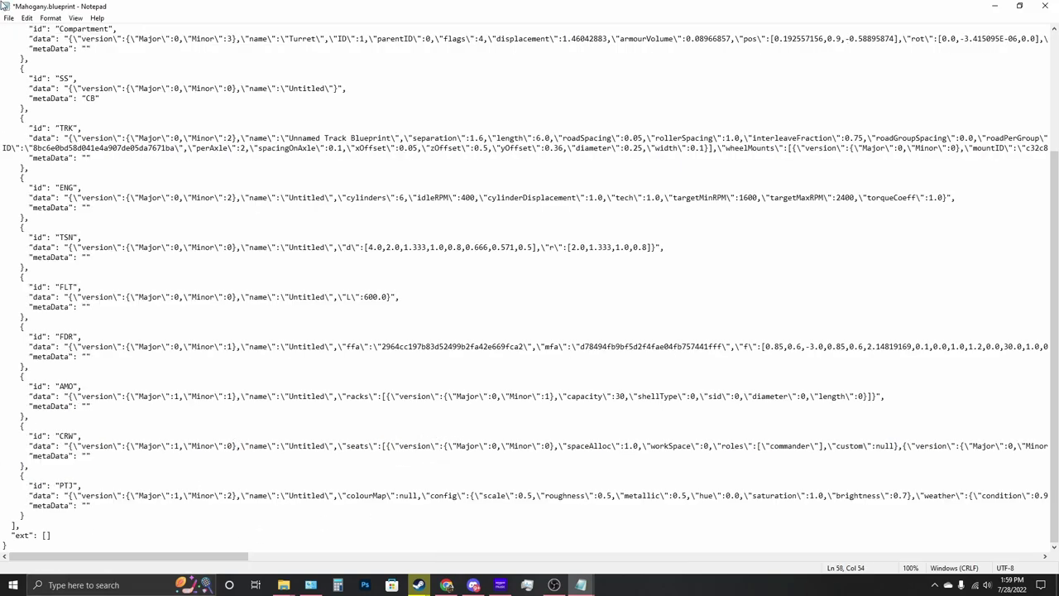
- Save the edited Mahogany.blueprint via the File menu
{"action": "left_click", "coordinate": [9, 18]}
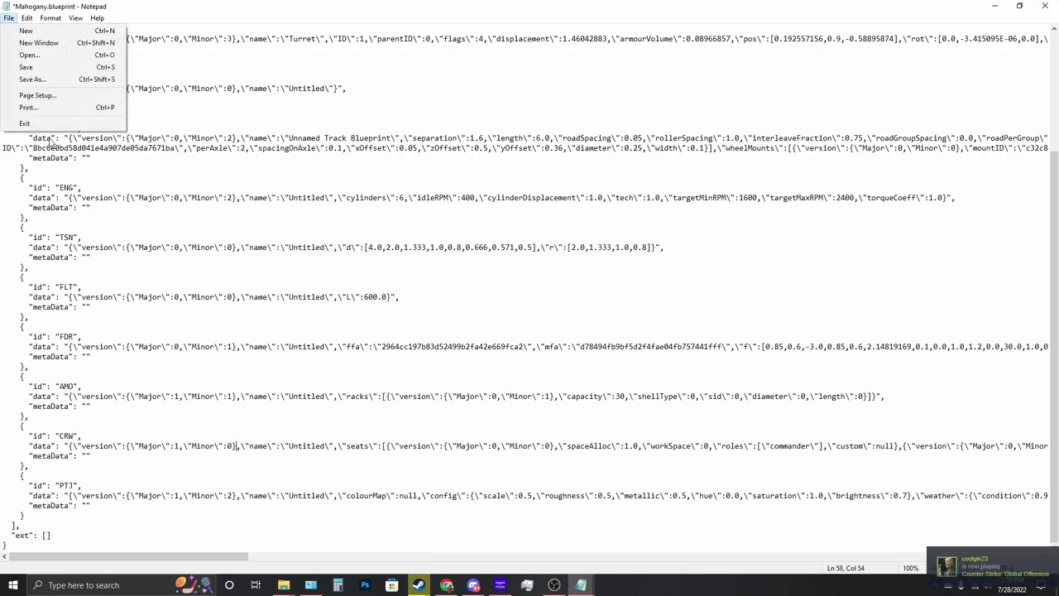
{"action": "left_click", "coordinate": [29, 67]}
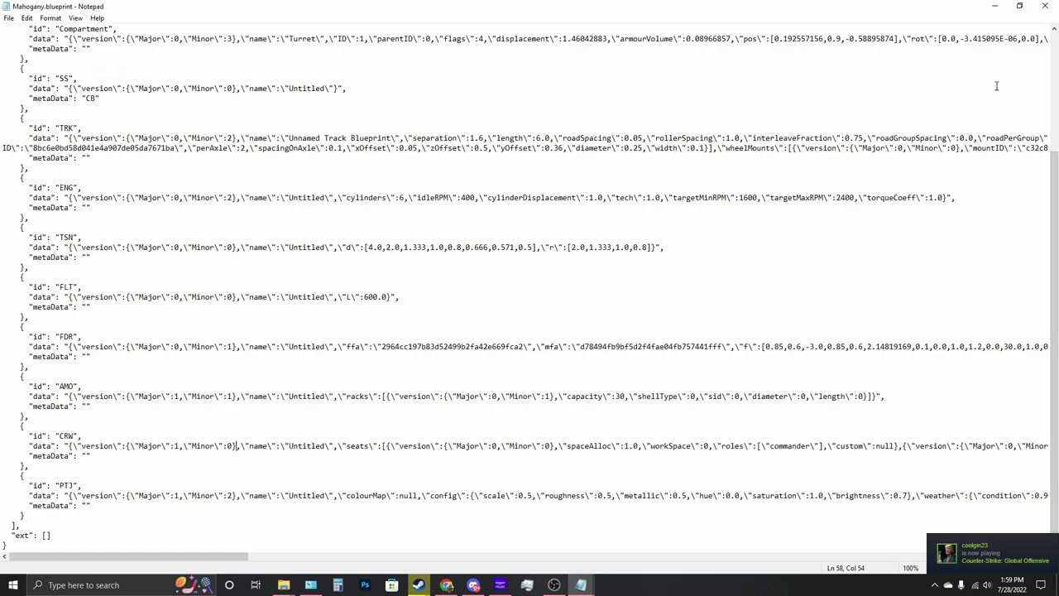
{"action": "mouse_move", "coordinate": [446, 584]}
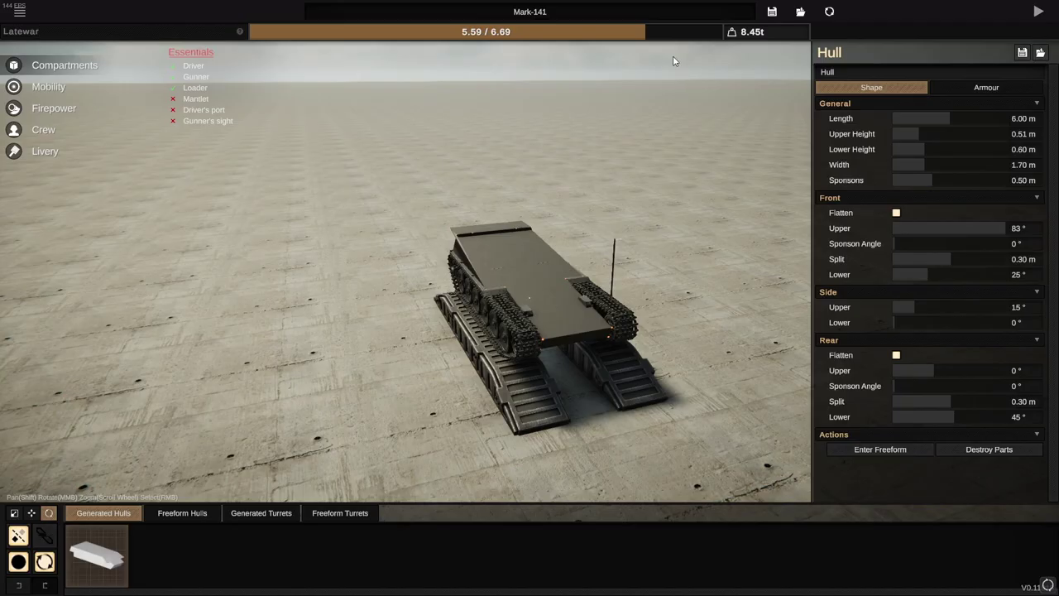
- Load the Mahogany blueprint from the saved Vehicle blueprints list
{"action": "left_click", "coordinate": [800, 12]}
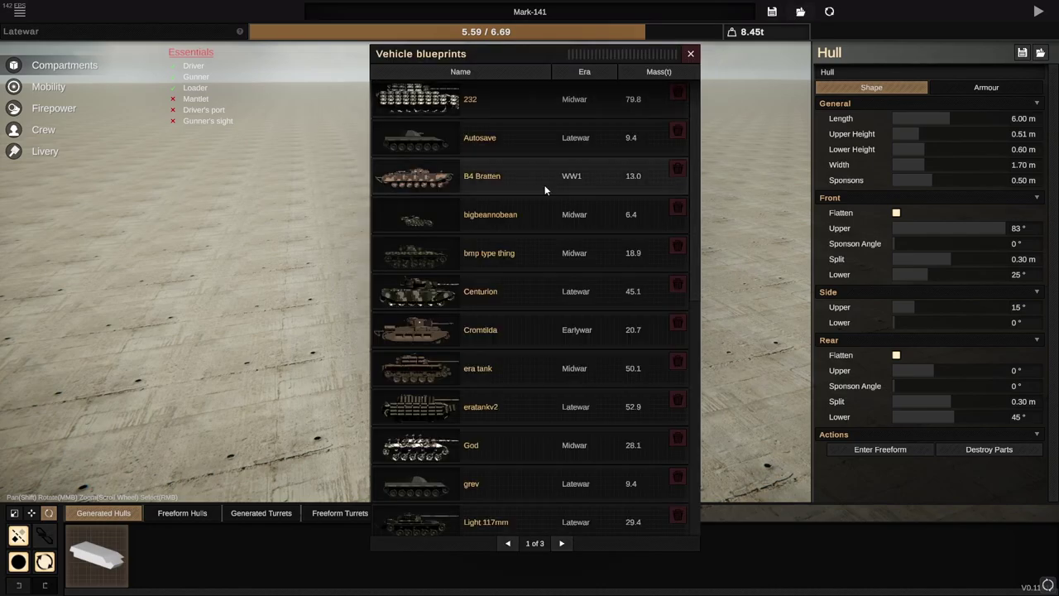
{"action": "scroll", "coordinate": [536, 214], "scroll_direction": "down", "scroll_amount": 3}
{"action": "scroll", "coordinate": [526, 249], "scroll_direction": "down", "scroll_amount": 5}
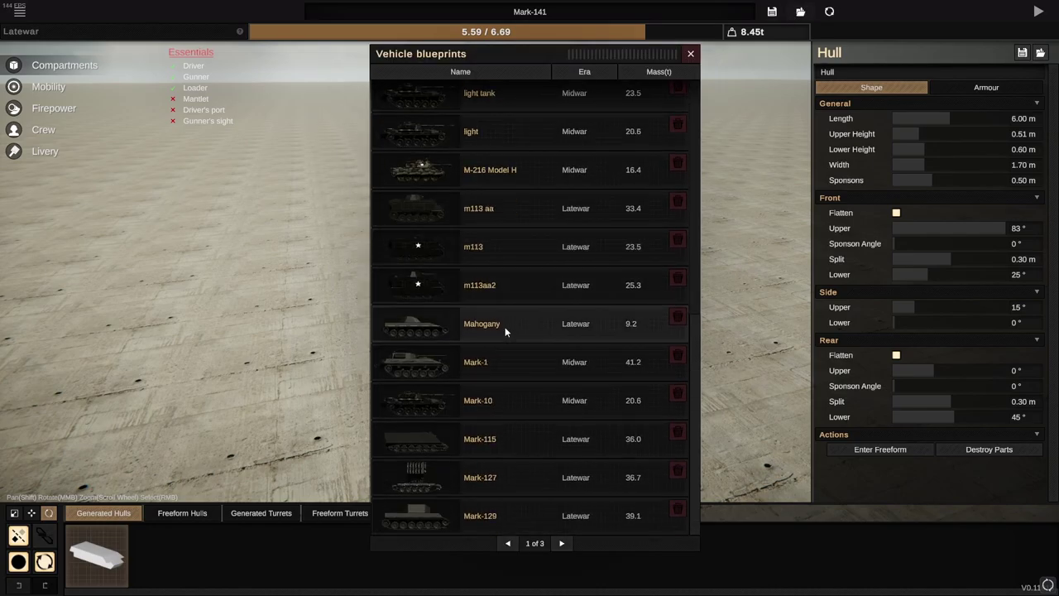
{"action": "left_click", "coordinate": [502, 330]}
{"action": "scroll", "coordinate": [651, 419], "scroll_direction": "up", "scroll_amount": 5}
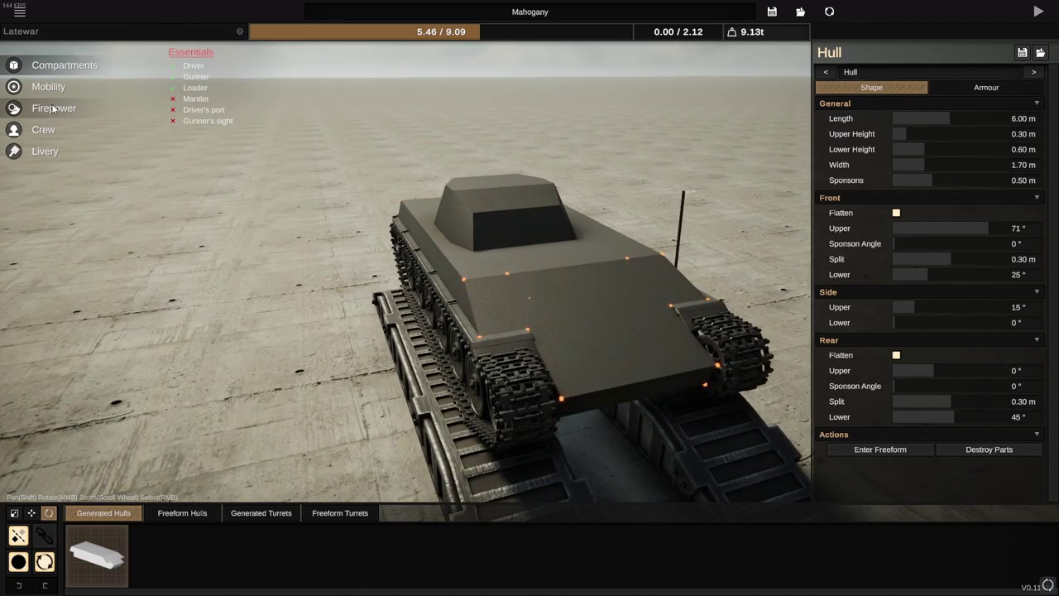
- Fit a gun mantlet to the front of the turret
{"action": "left_click", "coordinate": [47, 116]}
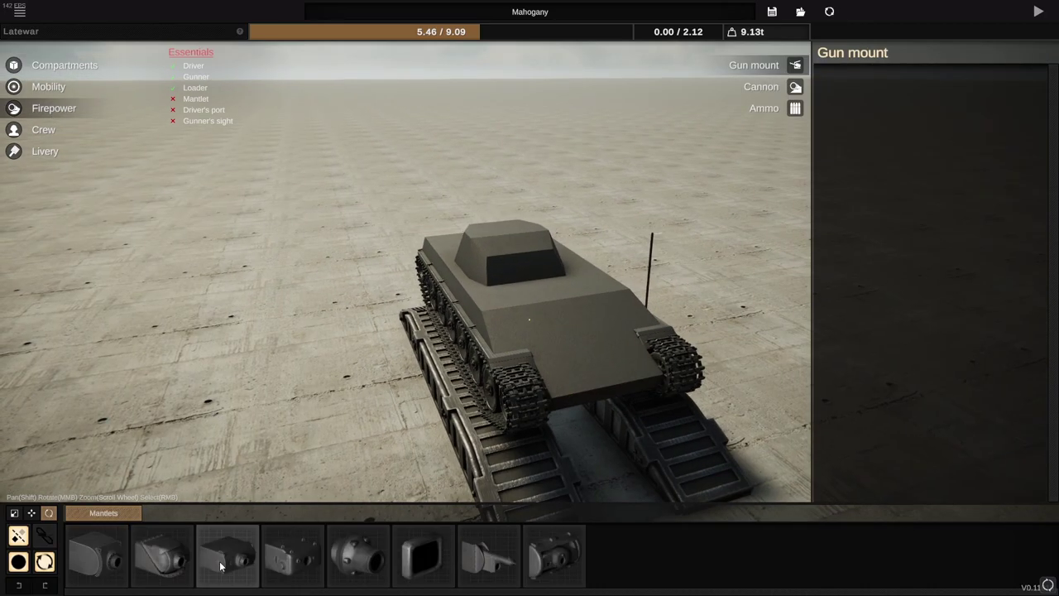
{"action": "left_click", "coordinate": [360, 556]}
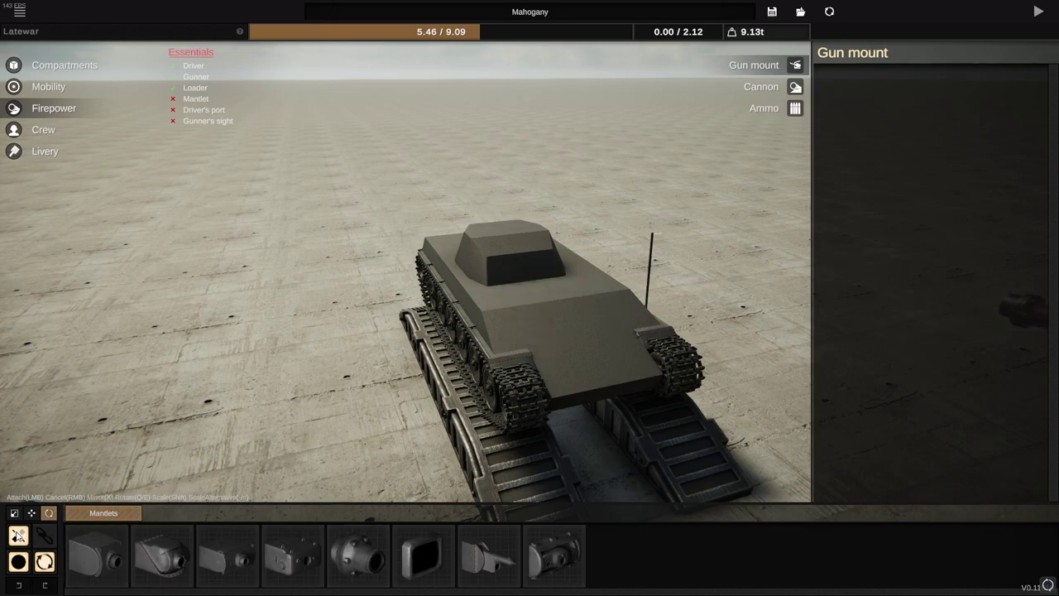
{"action": "left_click", "coordinate": [522, 269]}
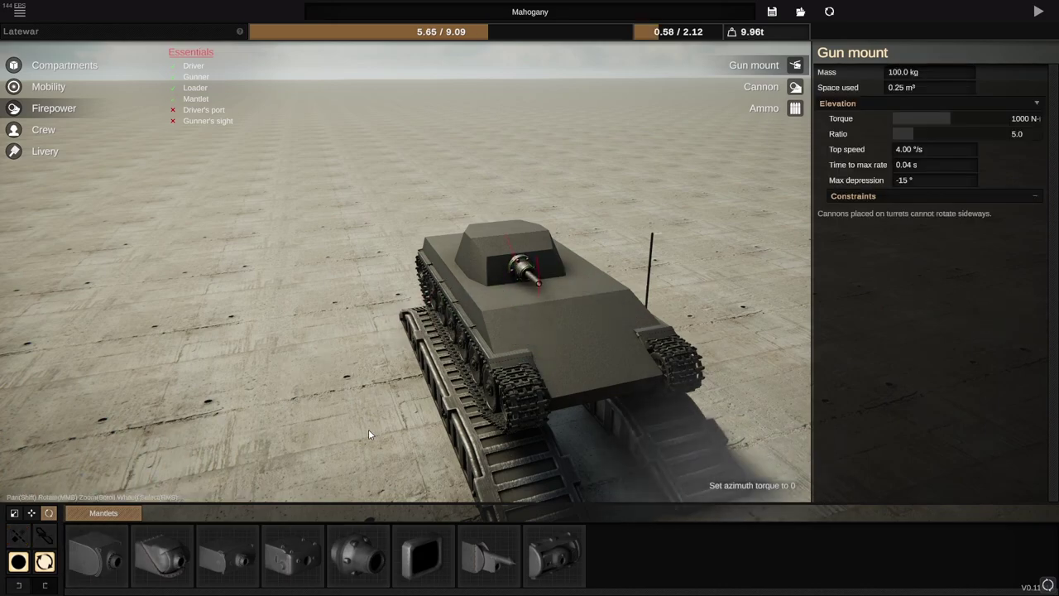
- Shrink the cannon calibre to 20 mm and review its mount and ammo settings
{"action": "left_click", "coordinate": [762, 88]}
{"action": "mouse_move", "coordinate": [920, 118]}
{"action": "left_mouse_down"}
{"action": "mouse_move", "coordinate": [895, 122]}
{"action": "mouse_move", "coordinate": [897, 142]}
{"action": "mouse_move", "coordinate": [910, 139]}
{"action": "left_mouse_up"}
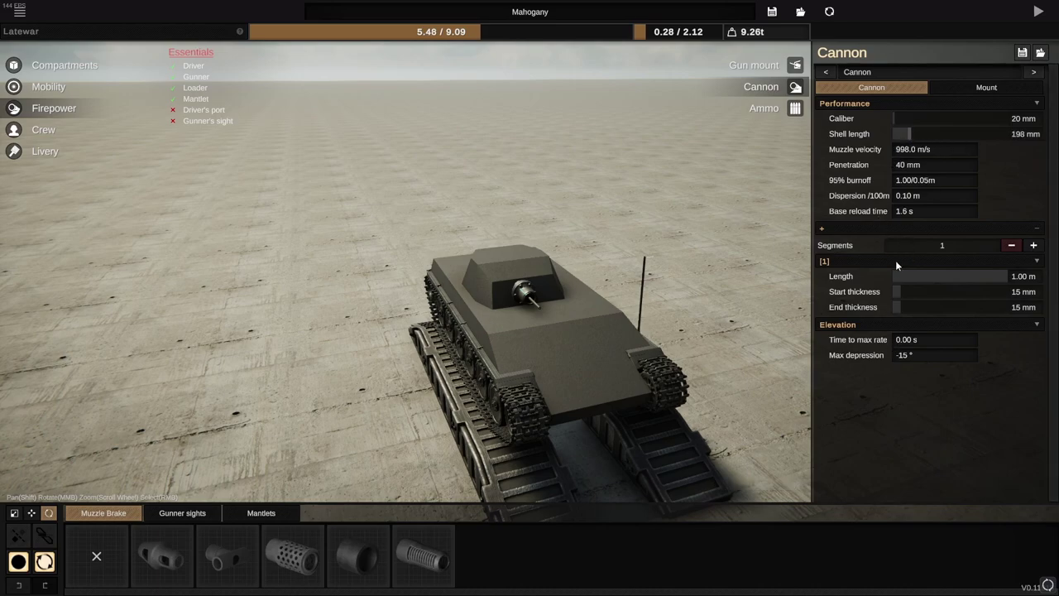
{"action": "left_click", "coordinate": [969, 88]}
{"action": "left_click", "coordinate": [880, 89]}
{"action": "left_click", "coordinate": [794, 111]}
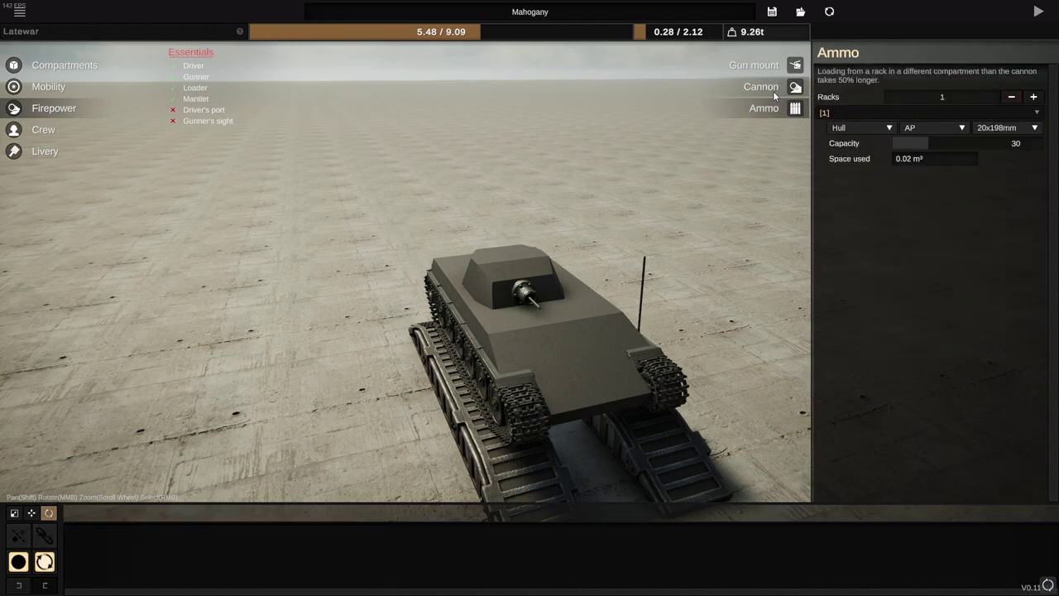
{"action": "left_click", "coordinate": [775, 93]}
- Attach a gunner viewport from the Crew viewports onto the turret beside the gun
{"action": "left_click", "coordinate": [50, 131]}
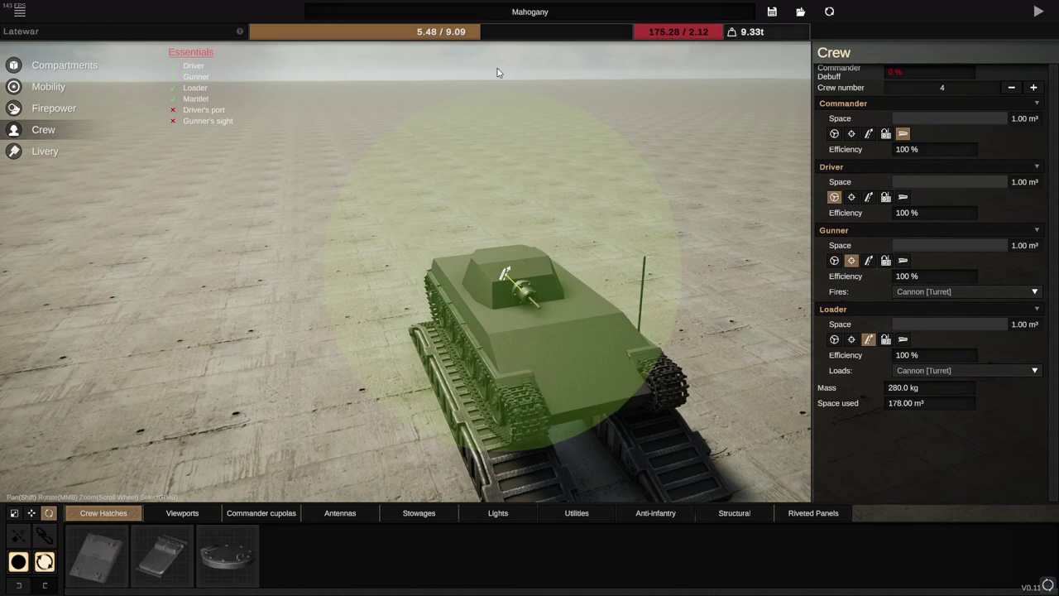
{"action": "mouse_move", "coordinate": [658, 34]}
{"action": "left_click", "coordinate": [169, 513]}
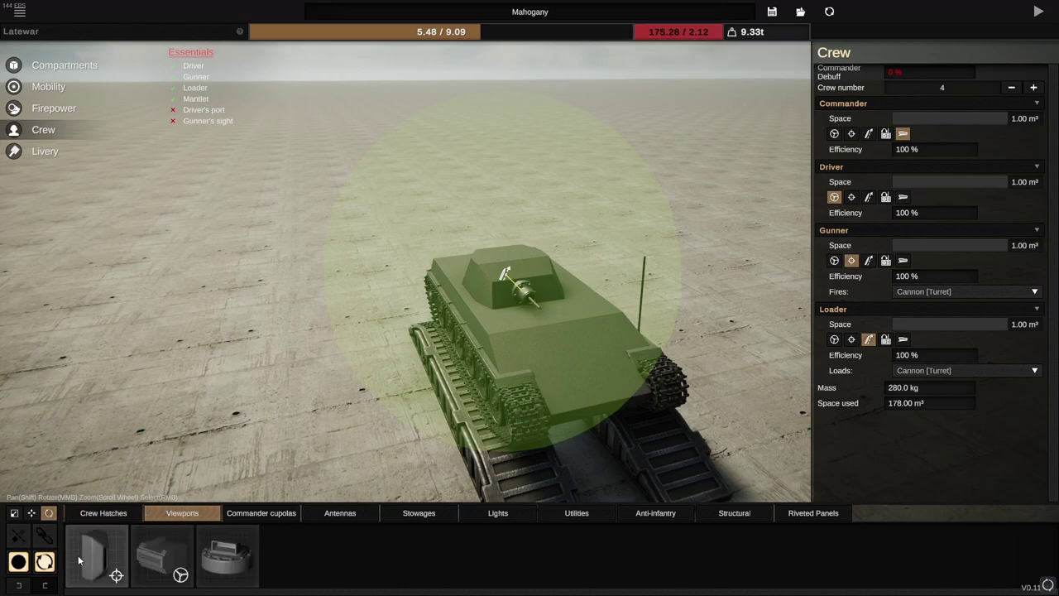
{"action": "left_click", "coordinate": [170, 534]}
{"action": "scroll", "coordinate": [554, 314], "scroll_direction": "up", "scroll_amount": 2}
{"action": "left_click", "coordinate": [557, 283]}
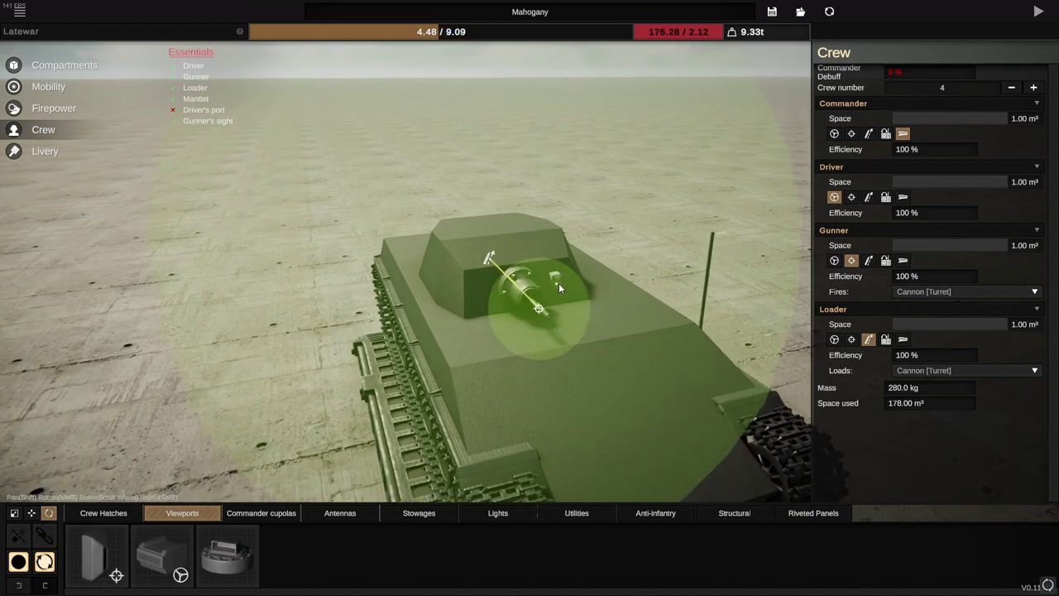
{"action": "scroll", "coordinate": [663, 287], "scroll_direction": "down", "scroll_amount": 2}
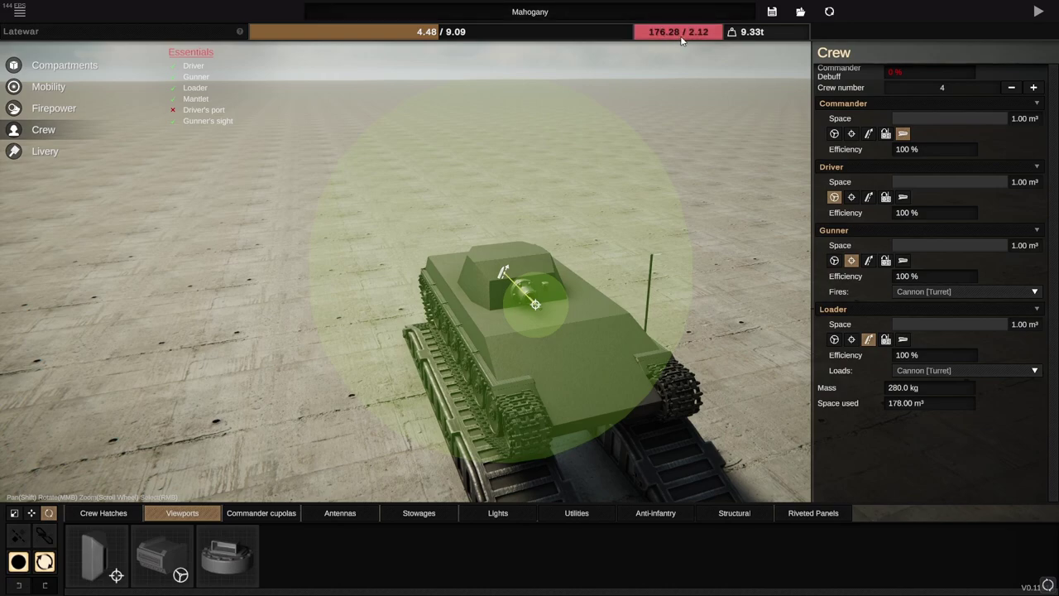
{"action": "mouse_move", "coordinate": [683, 41]}
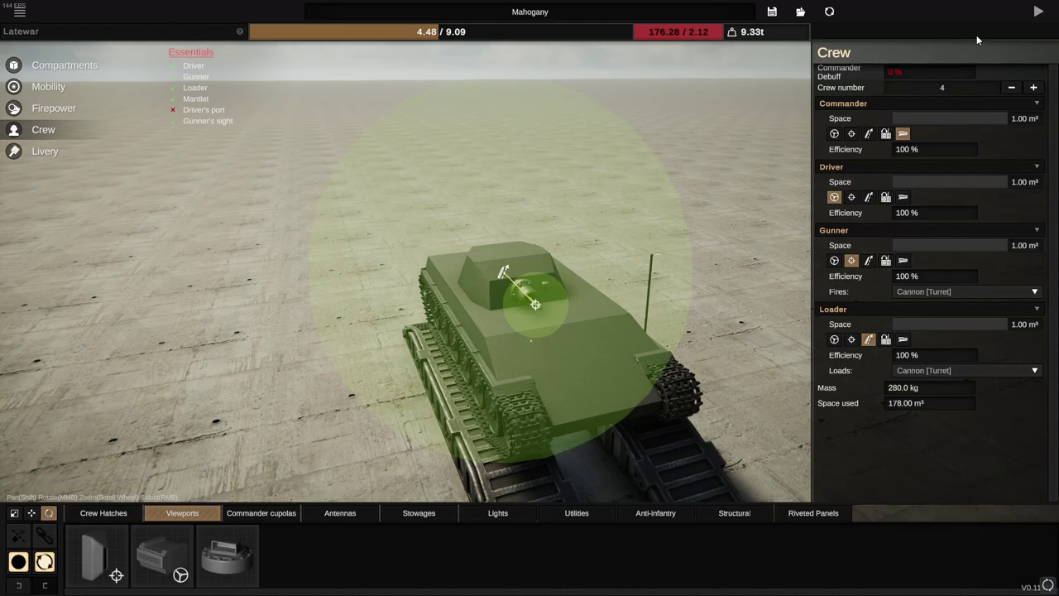
- Test-drive Mahogany, then switch away to the Steam library
{"action": "left_click", "coordinate": [1039, 10]}
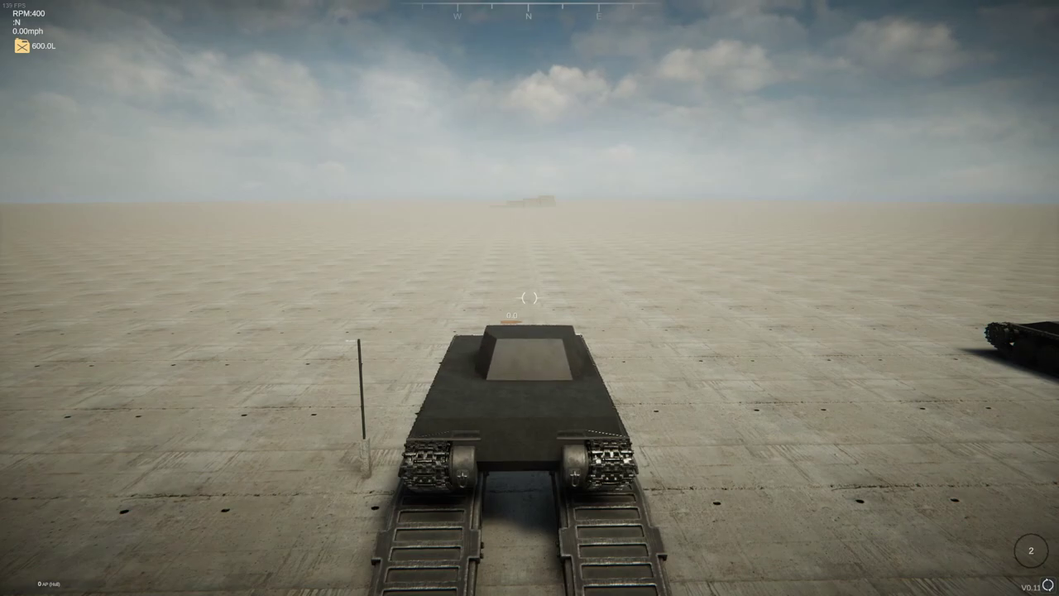
{"action": "key", "text": "alt+Tab"}
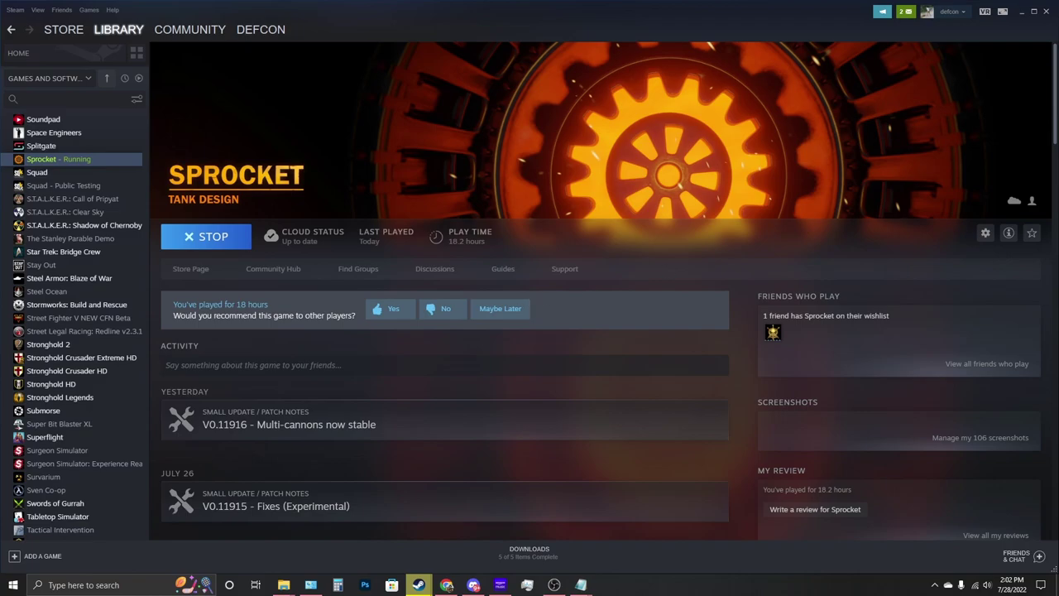